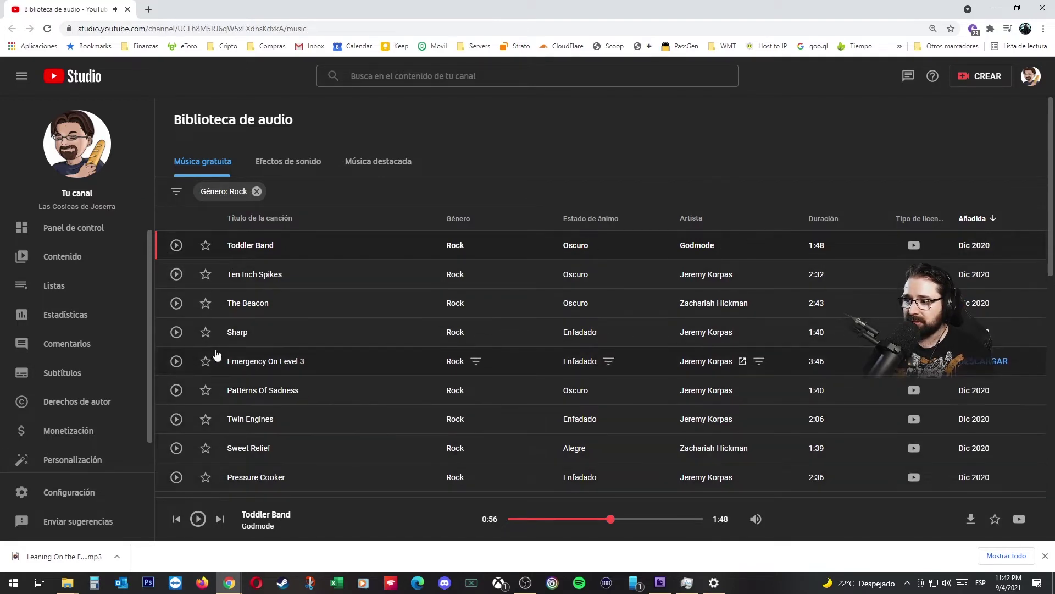
# - Preview the rock song Sharp from partway through, pause it, and check its artist's YouTube channel
pyautogui.click(176, 332)
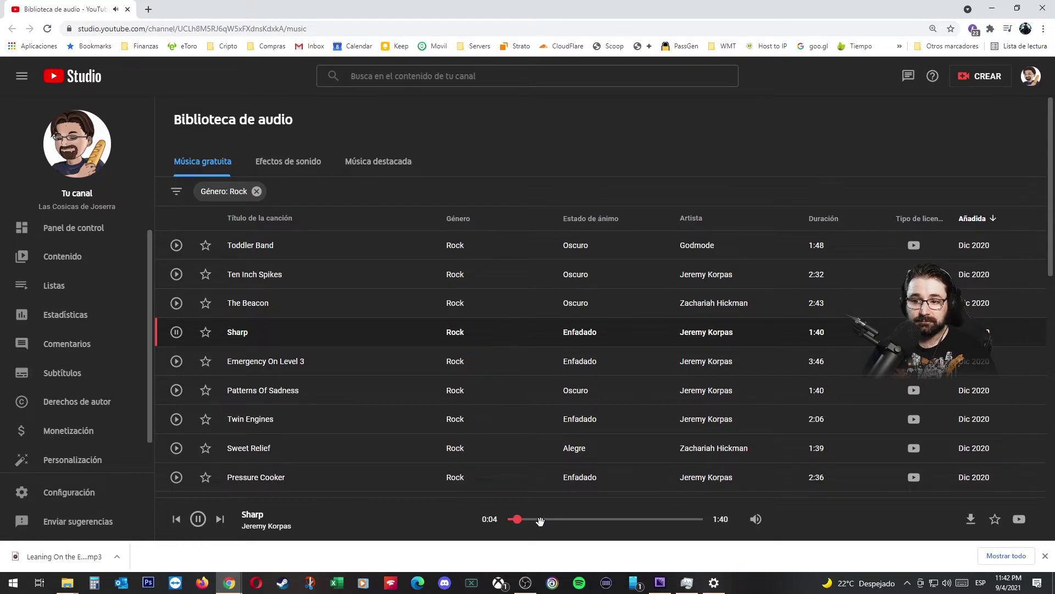
pyautogui.click(556, 519)
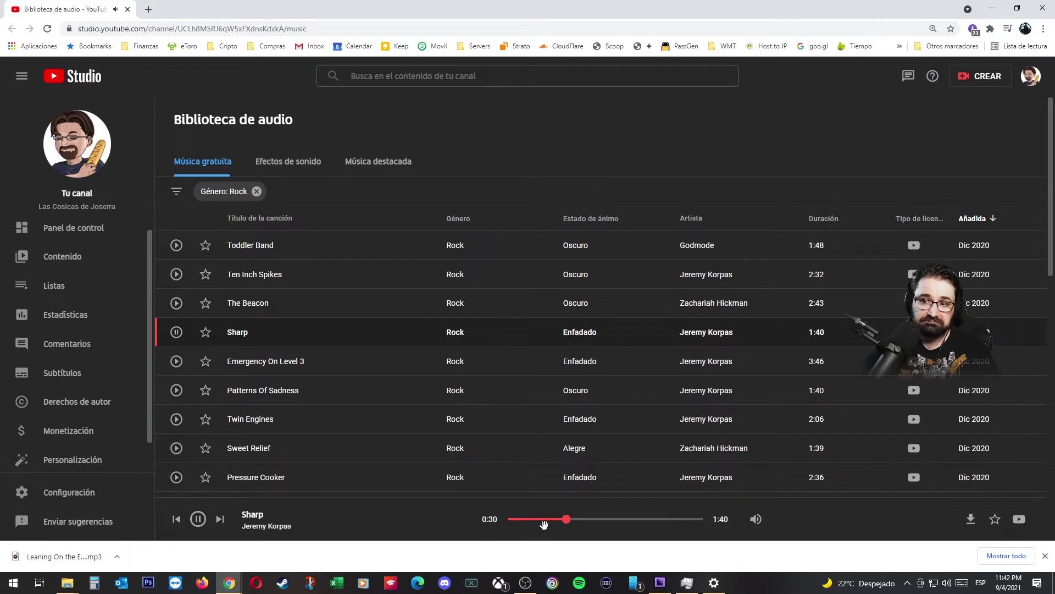
pyautogui.click(198, 519)
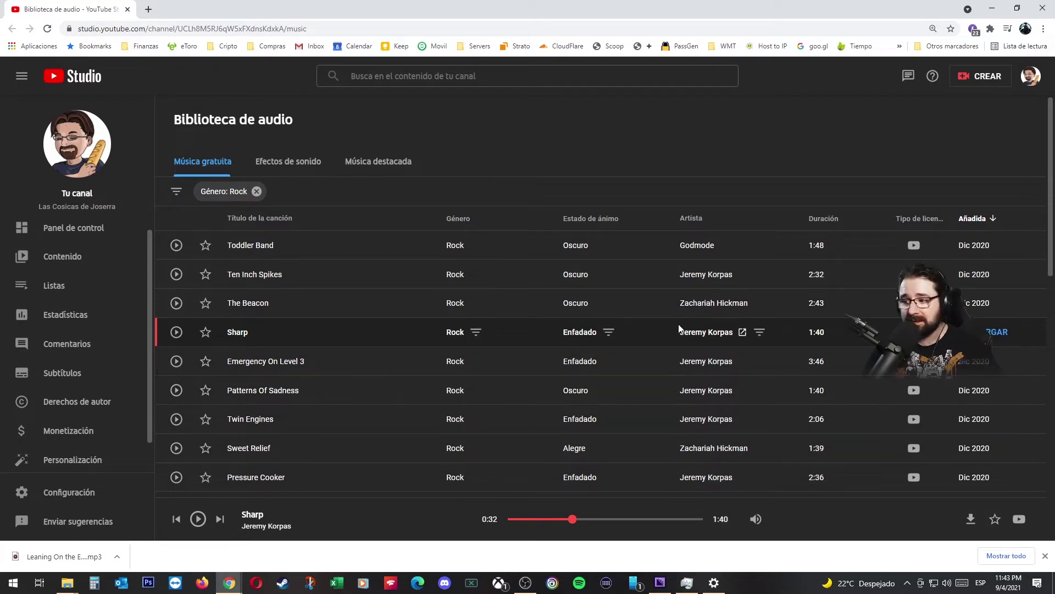
pyautogui.click(707, 334)
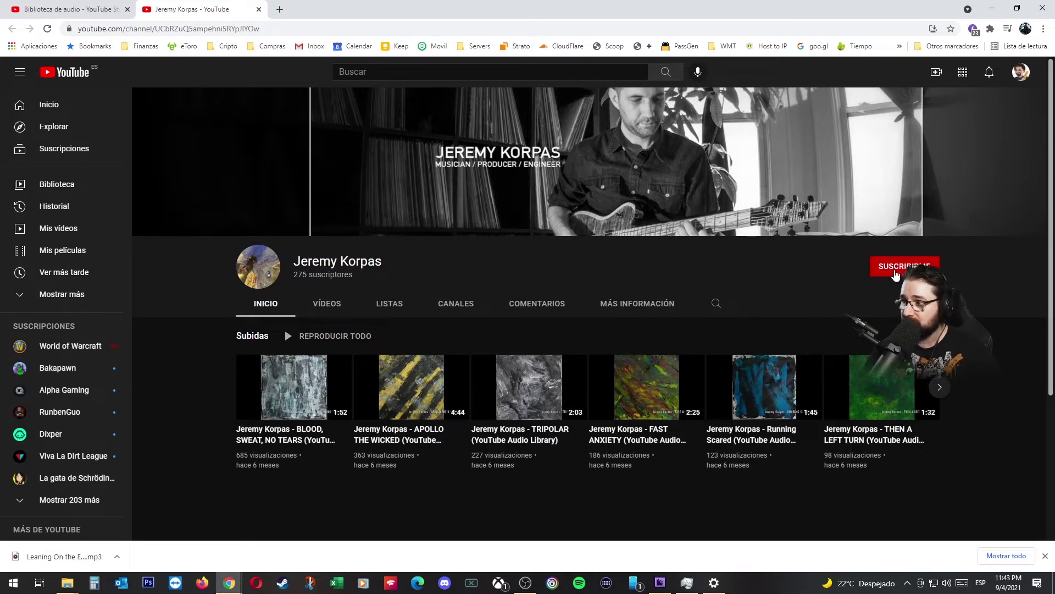
pyautogui.click(258, 9)
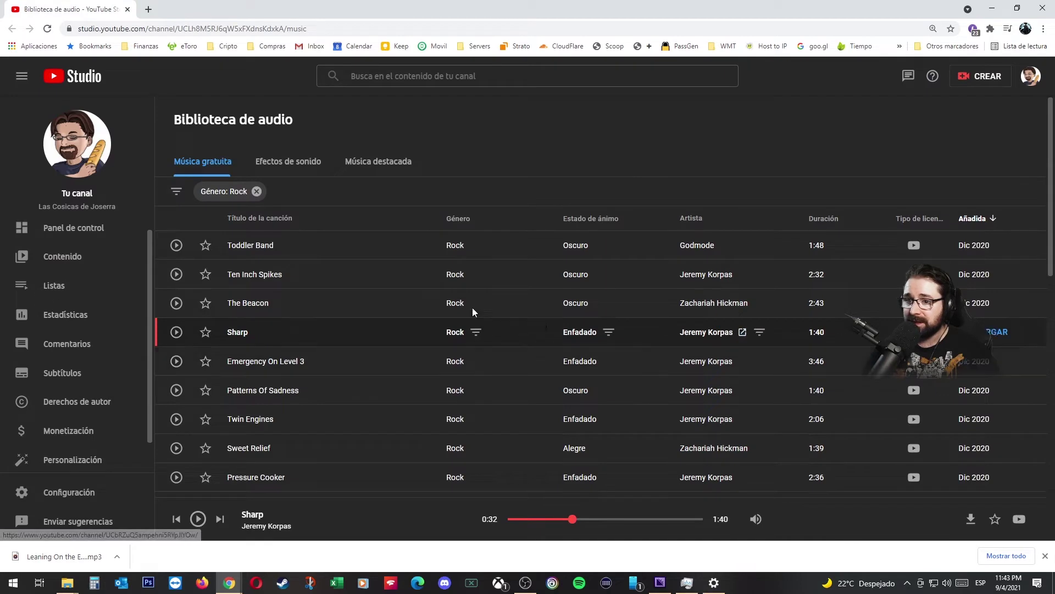
# - Try replacing the Rock genre filter with an artist name filter for "jeremy corpas", and remove that filter
pyautogui.click(257, 192)
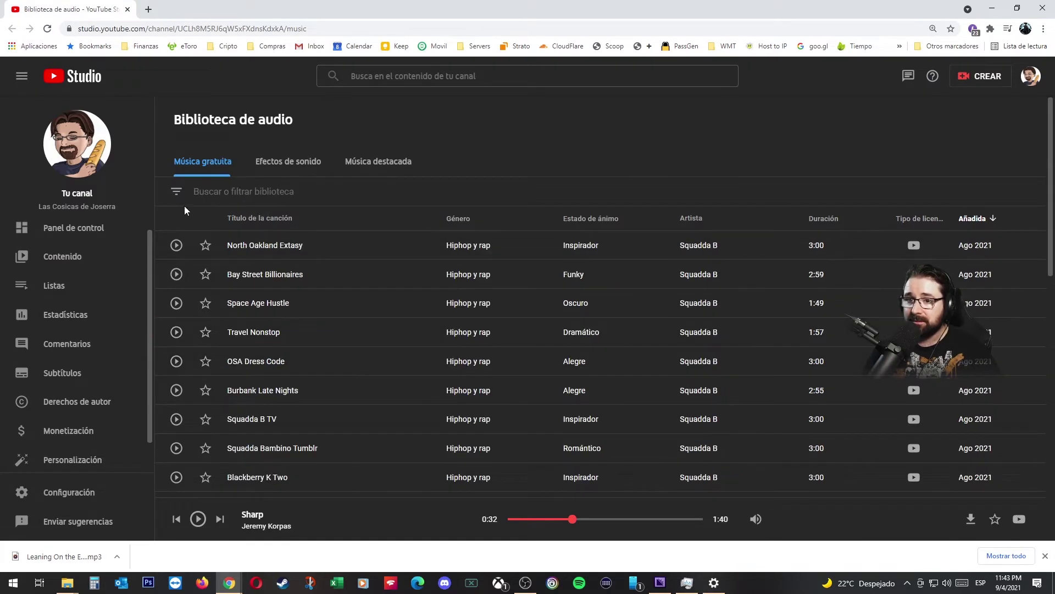
pyautogui.click(219, 190)
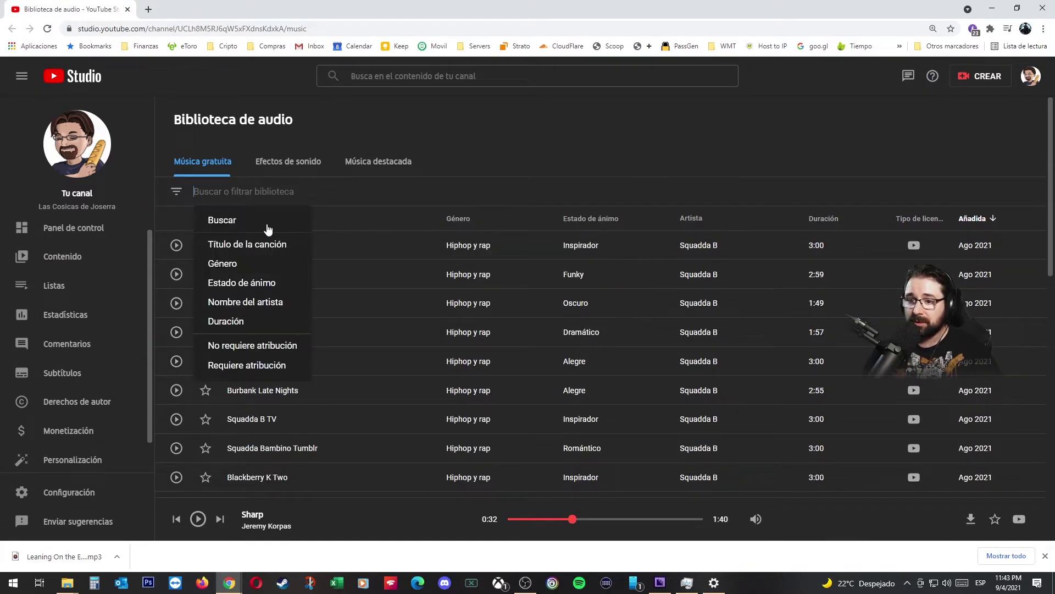
pyautogui.click(255, 302)
pyautogui.write('jeremy corpas')
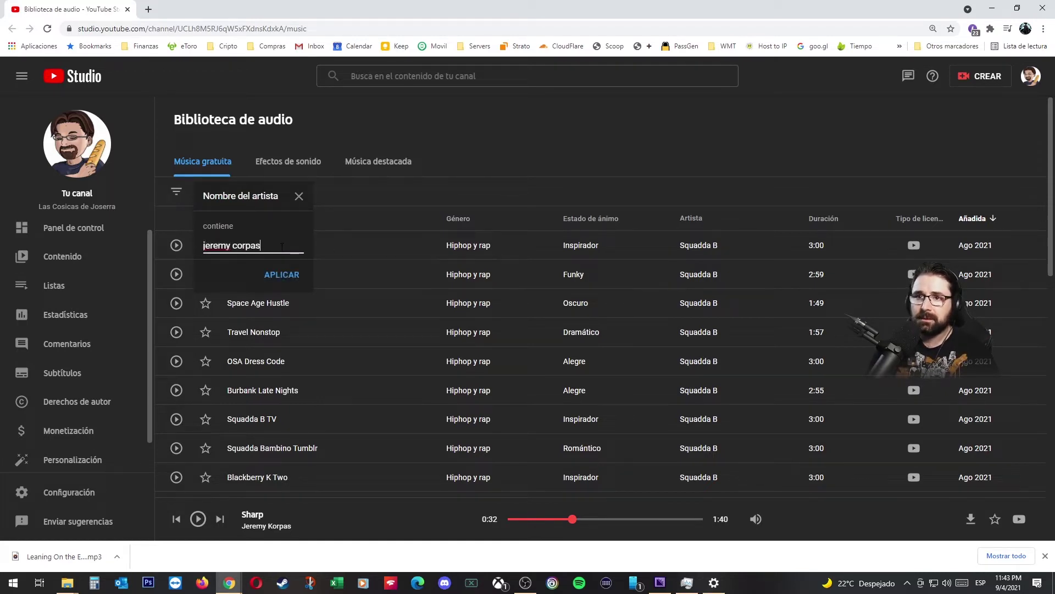
pyautogui.press('Return')
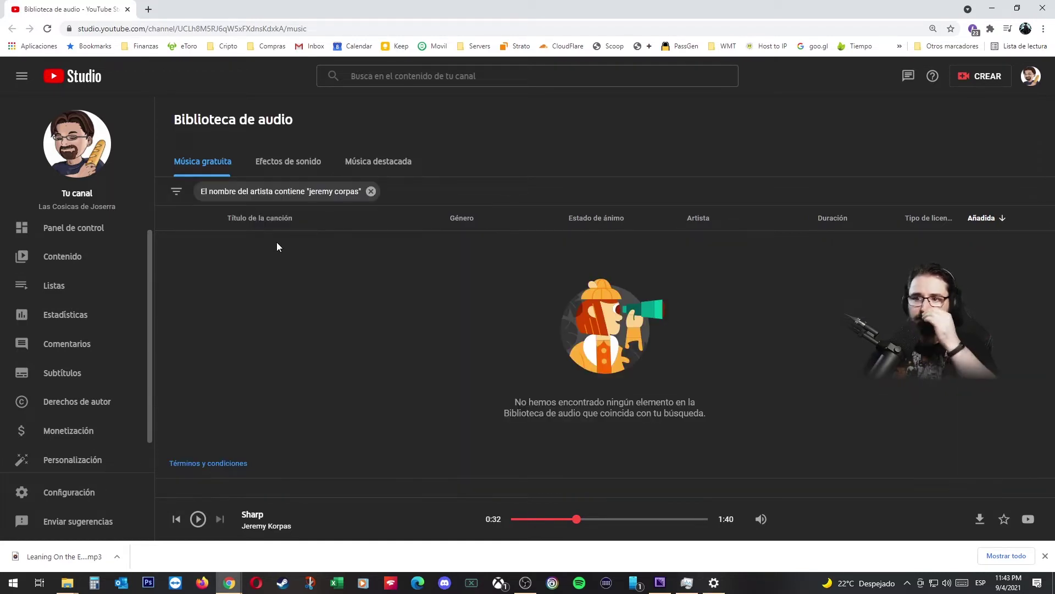
pyautogui.click(371, 191)
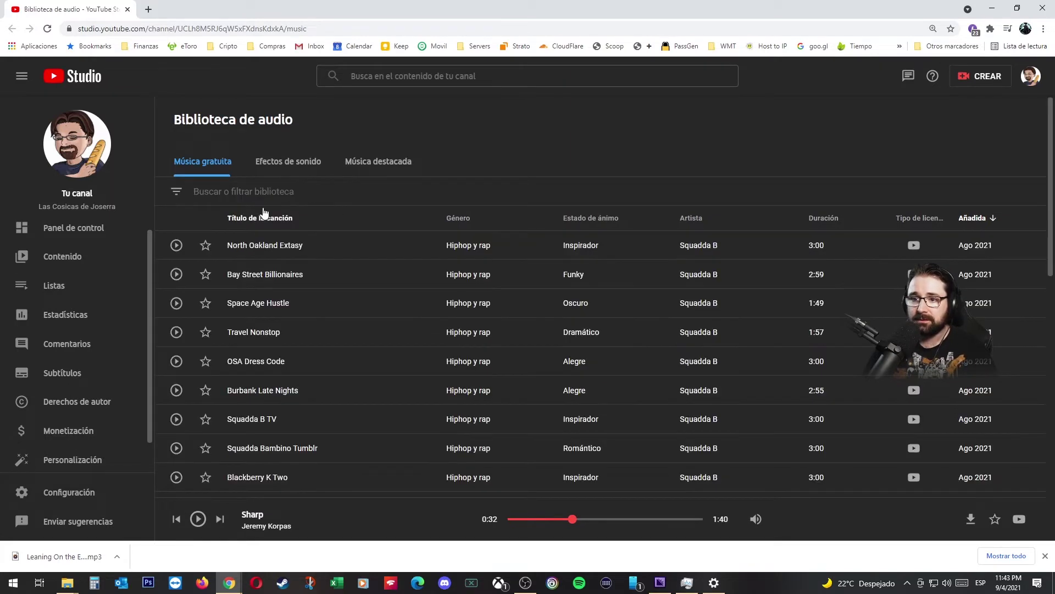
# - Try a general search of the music library for "jeremy corppa", and clear the search
pyautogui.click(253, 187)
pyautogui.write('jerem')
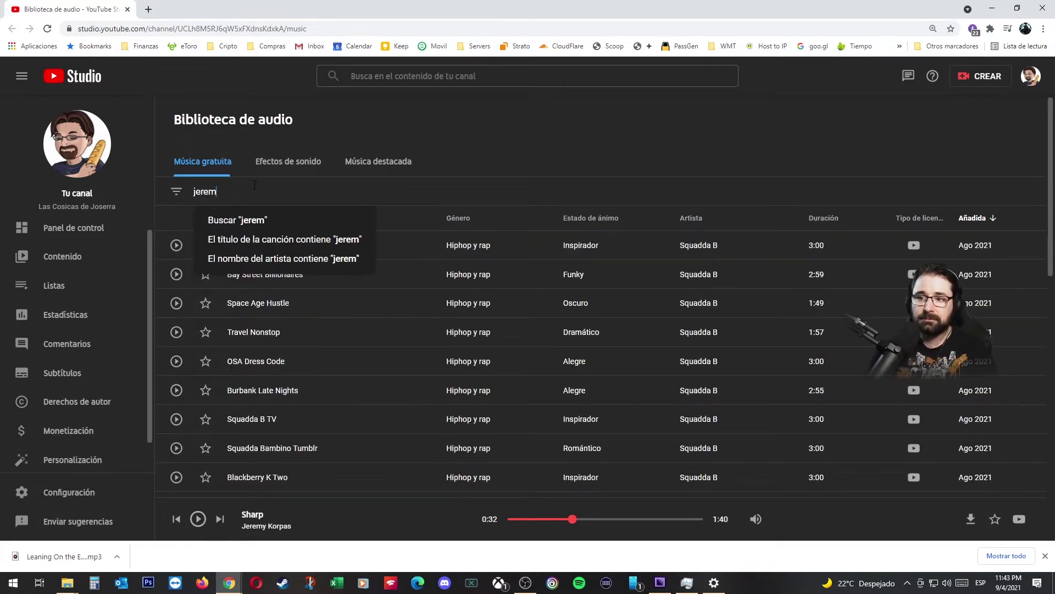
pyautogui.write('y co')
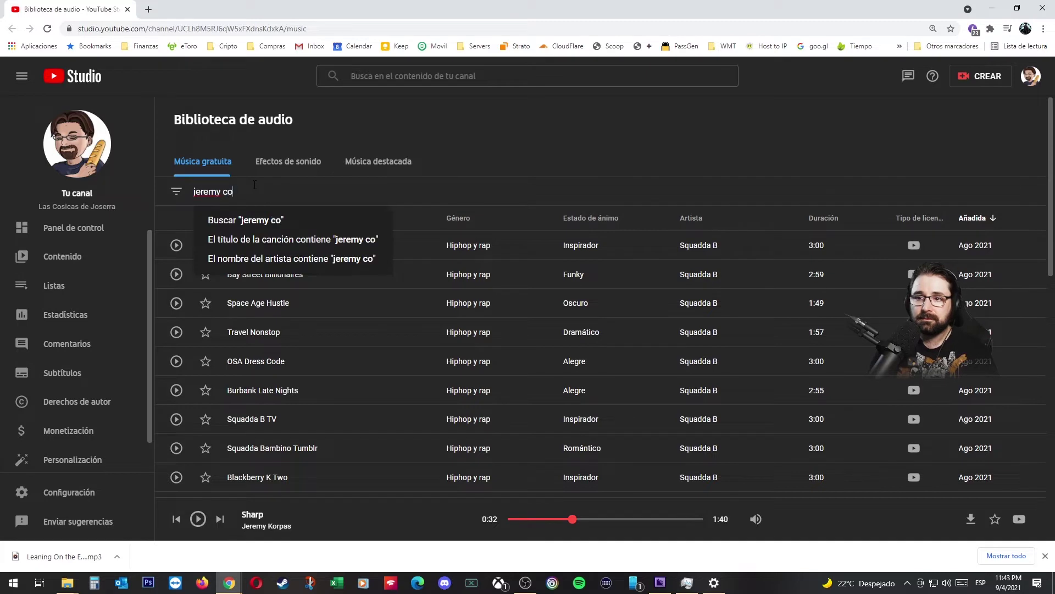
pyautogui.write('rppa')
pyautogui.press('BackSpace')
pyautogui.write('pa')
pyautogui.press('Return')
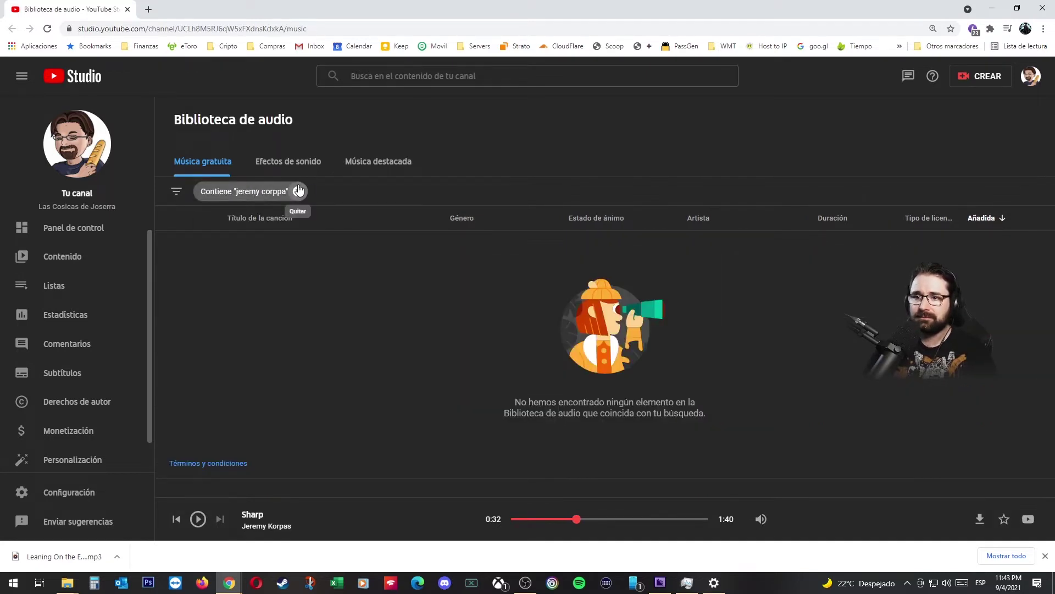
pyautogui.click(297, 190)
# - Filter the free music library by the Rock genre
pyautogui.click(212, 190)
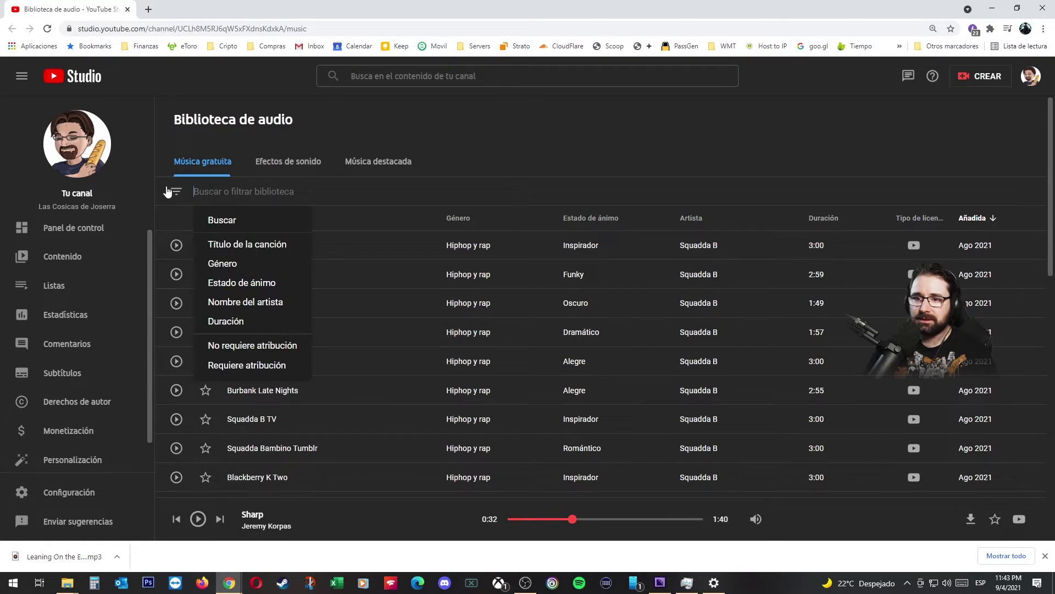
pyautogui.click(229, 265)
pyautogui.scroll(-1, 242, 413)
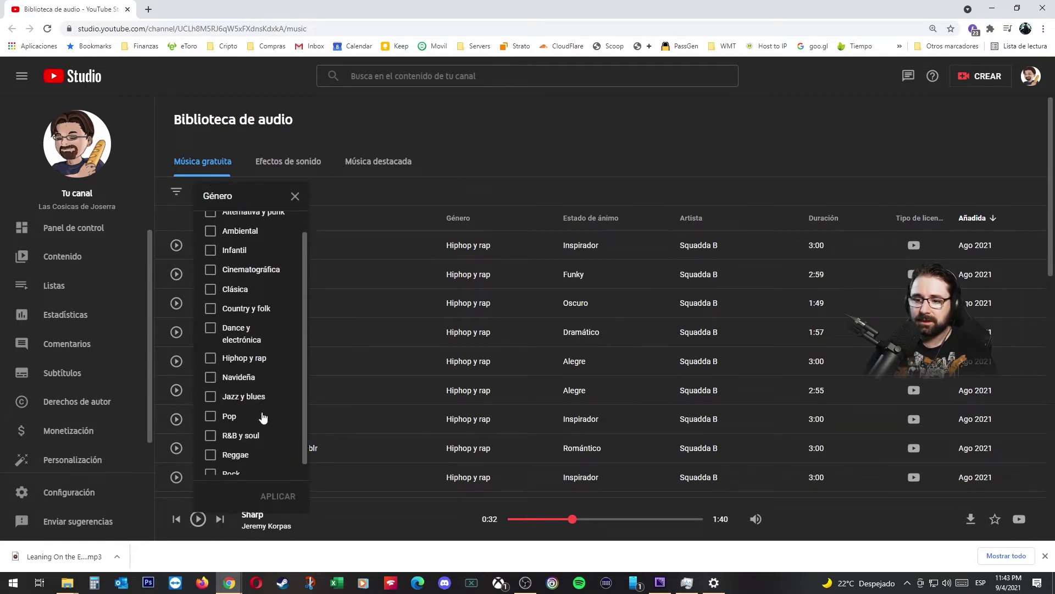
pyautogui.click(211, 466)
pyautogui.click(277, 496)
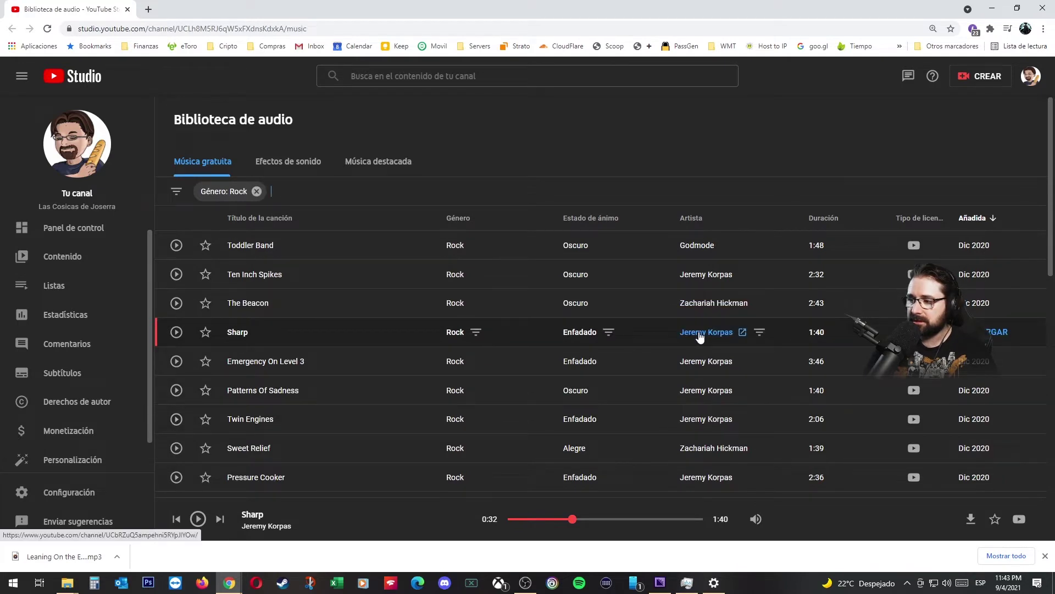
# - Filter the songs by the artist of Sharp, Jeremy Korpas, and remove the Rock genre filter
pyautogui.click(762, 337)
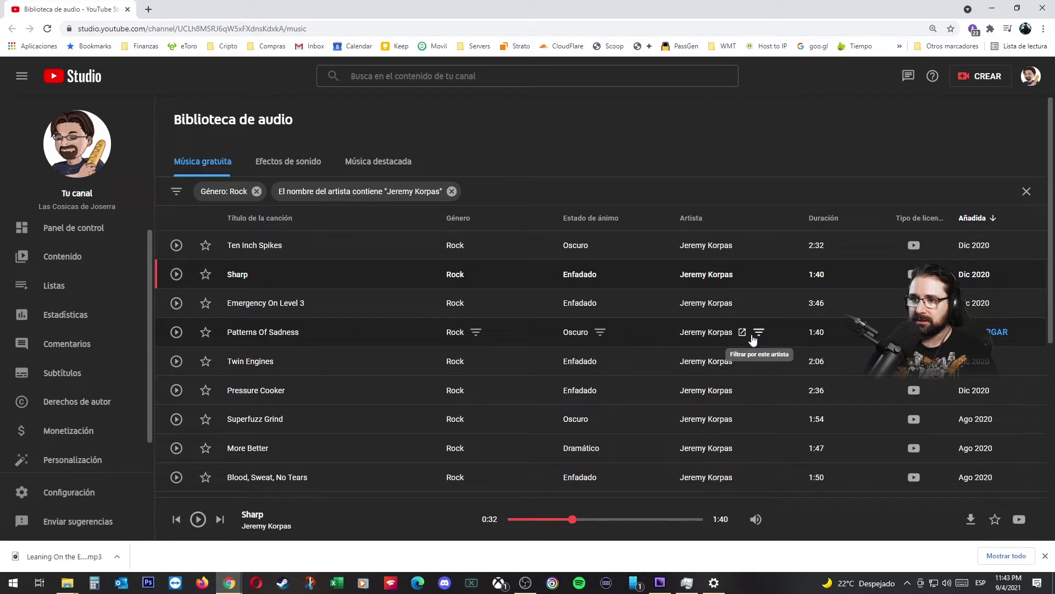
pyautogui.click(256, 191)
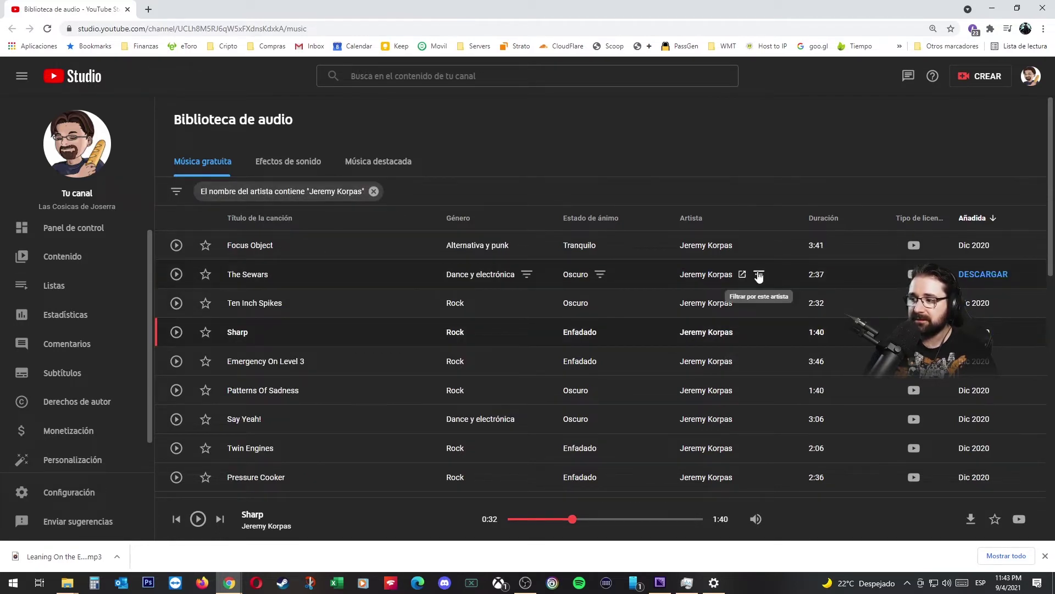
# - Preview the song Making Money from about 0:45 and pause it
pyautogui.scroll(-12, 647, 364)
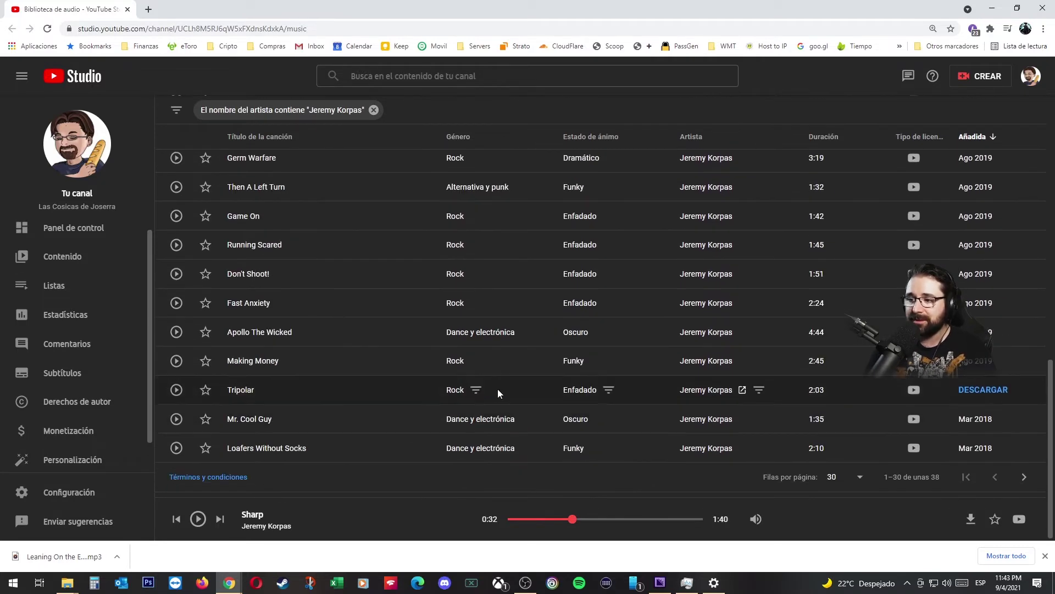
pyautogui.click(176, 360)
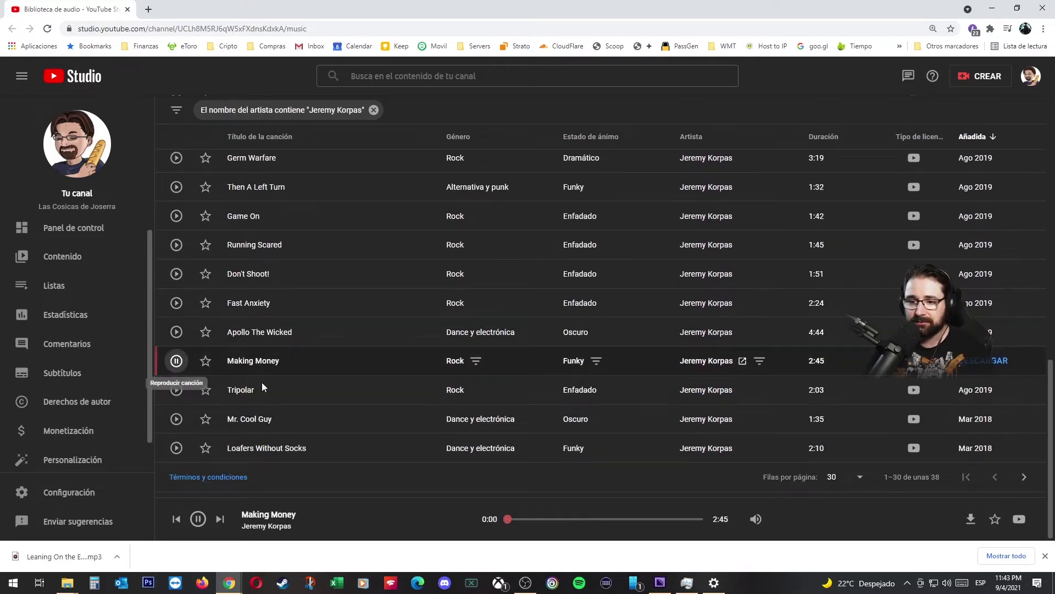
pyautogui.click(559, 519)
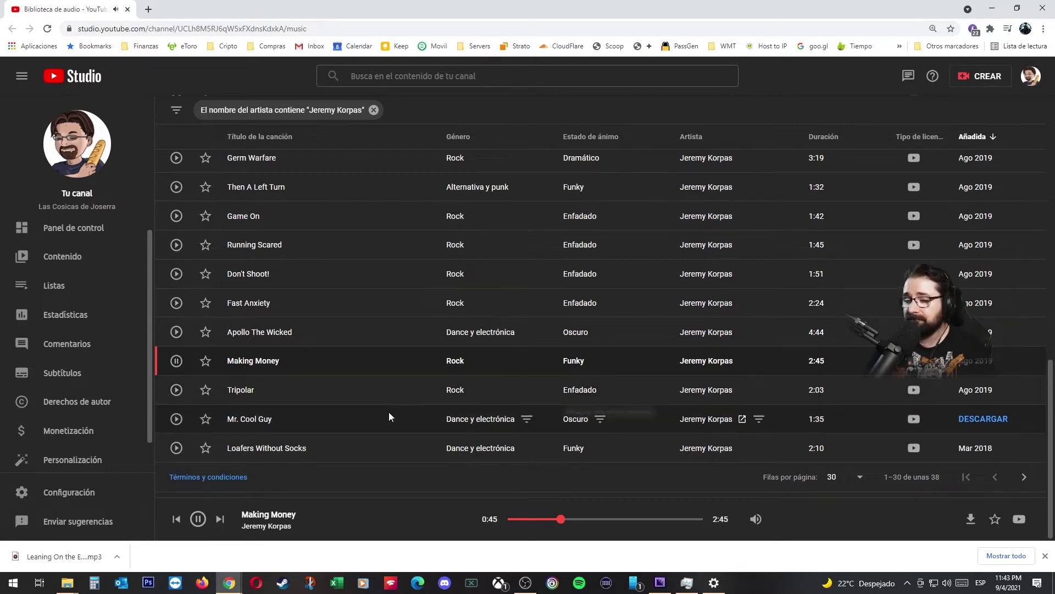
pyautogui.click(197, 519)
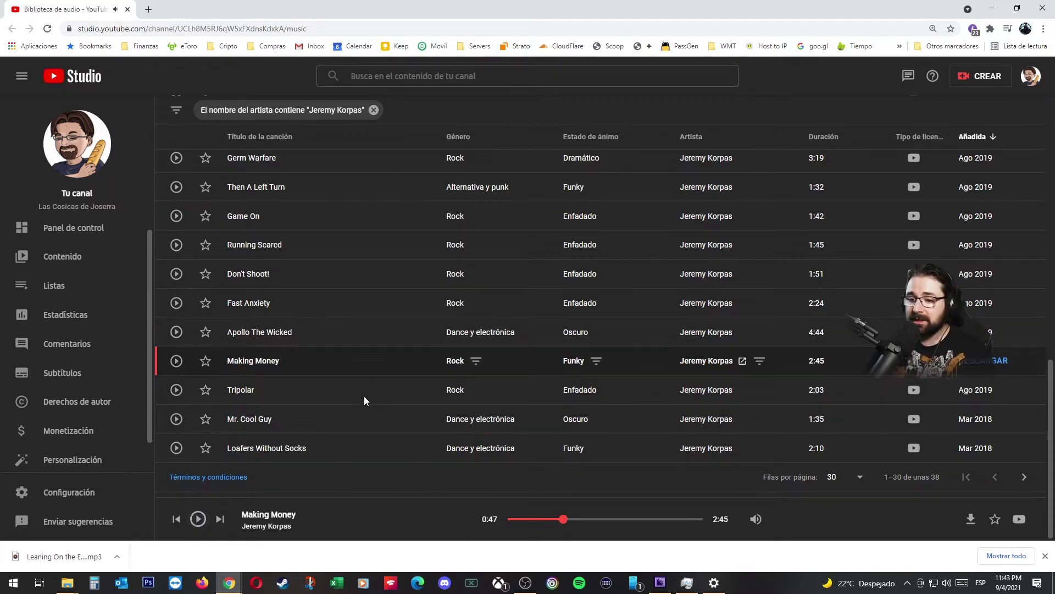
# - Read the audio library's terms and conditions and close them
pyautogui.click(203, 476)
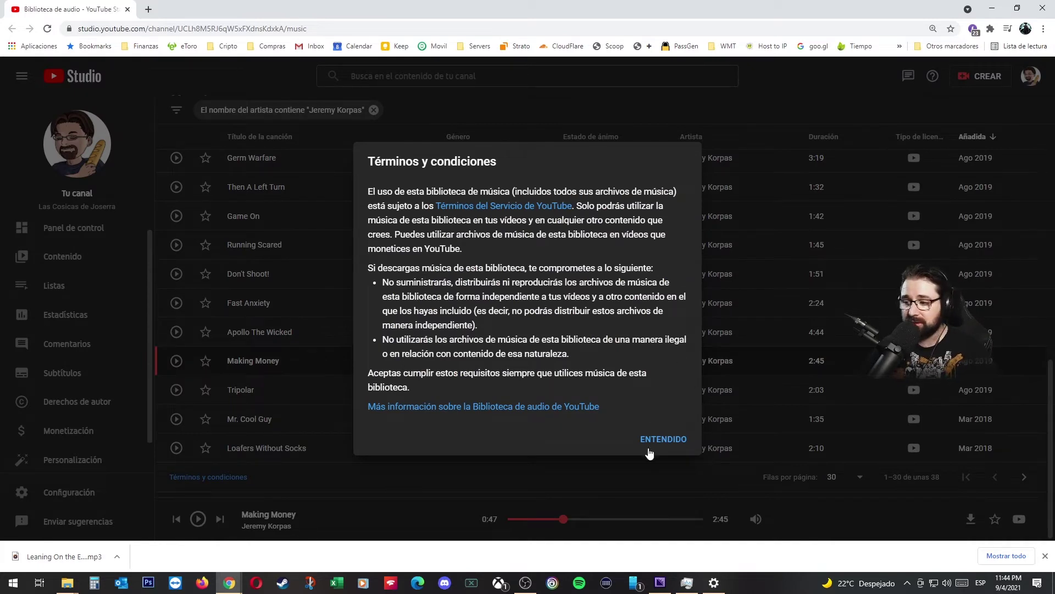
pyautogui.click(679, 440)
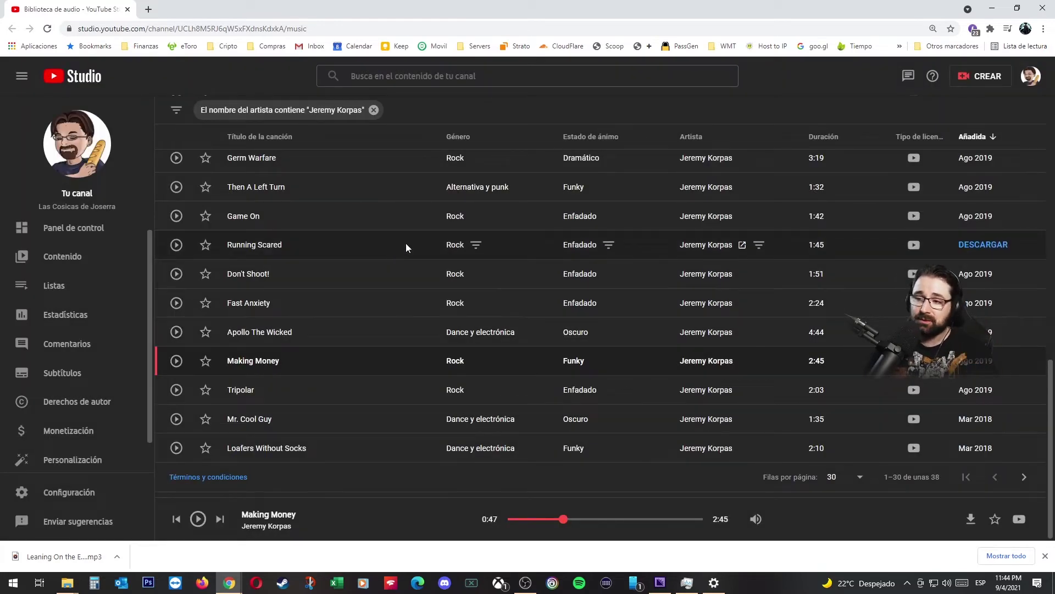
# - Replace the artist filter with the mood filter Inspirador, taken from the song North Oakland Extasy
pyautogui.scroll(10, 611, 314)
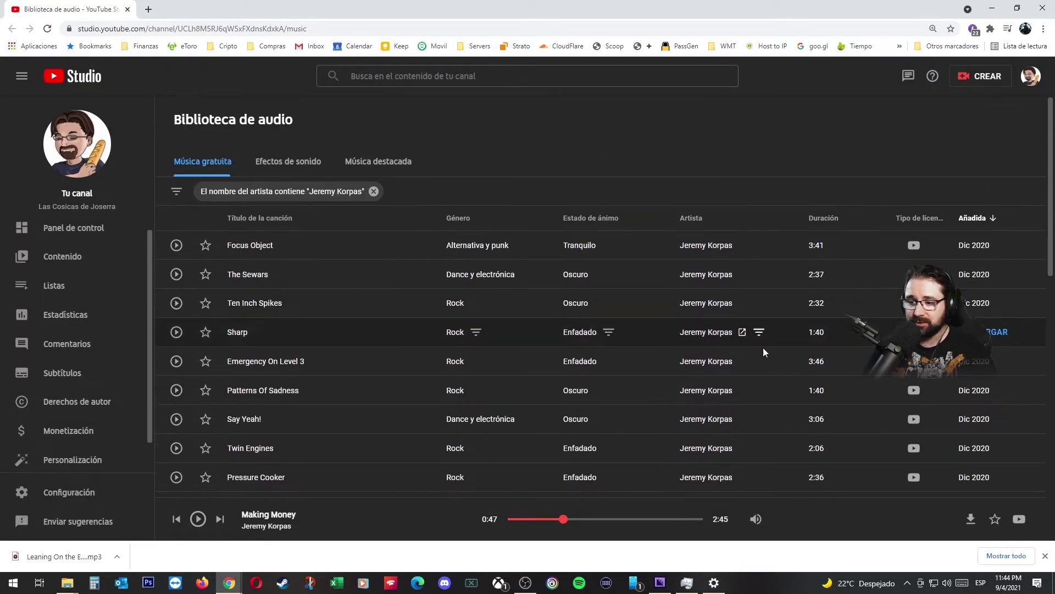
pyautogui.click(373, 190)
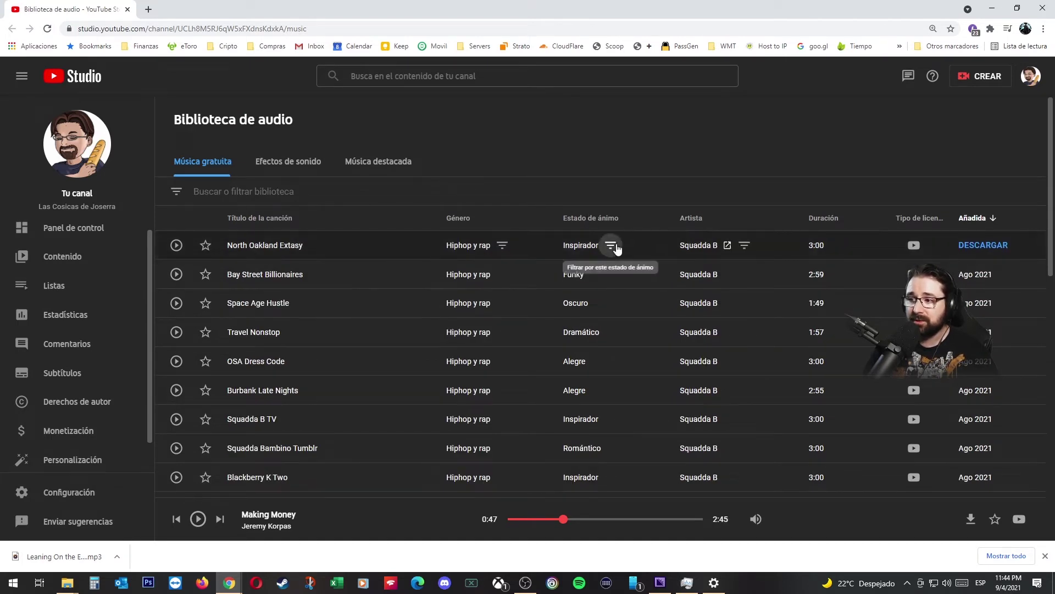
pyautogui.click(610, 245)
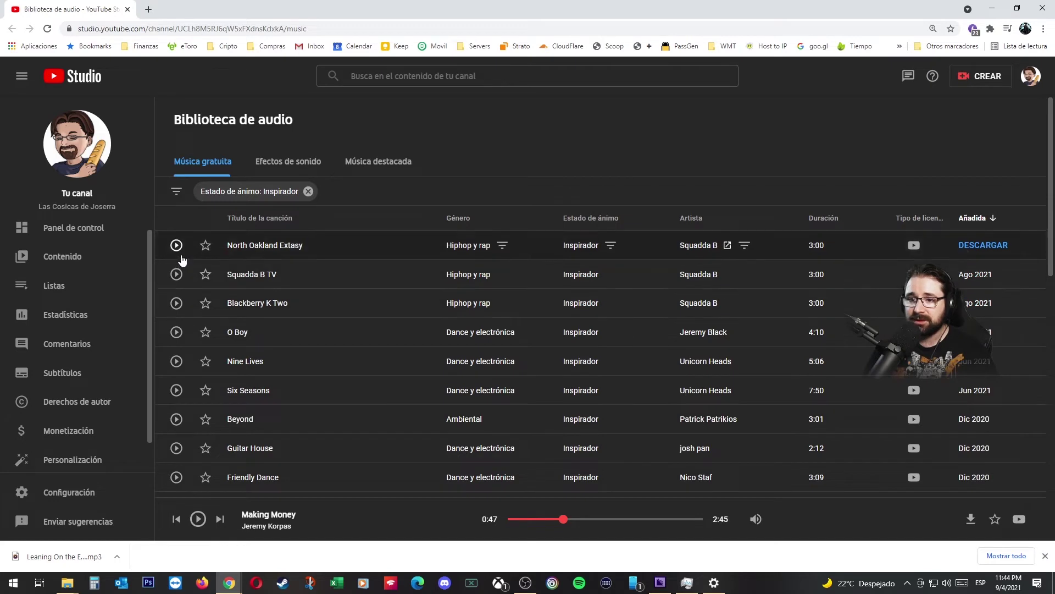
# - Play the ambient song Beyond and mark it as a favourite
pyautogui.click(176, 419)
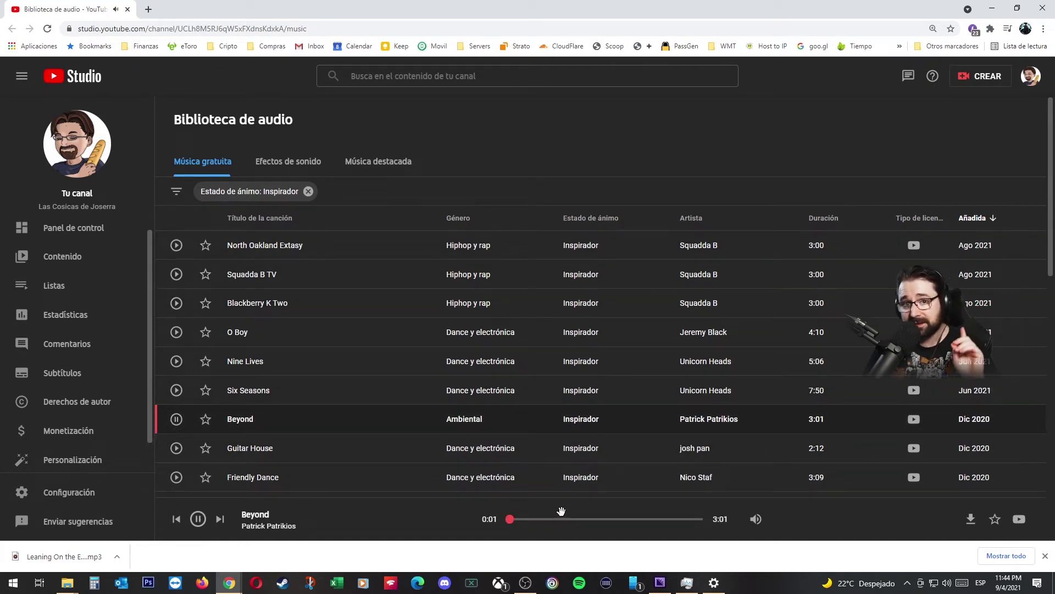
pyautogui.click(205, 419)
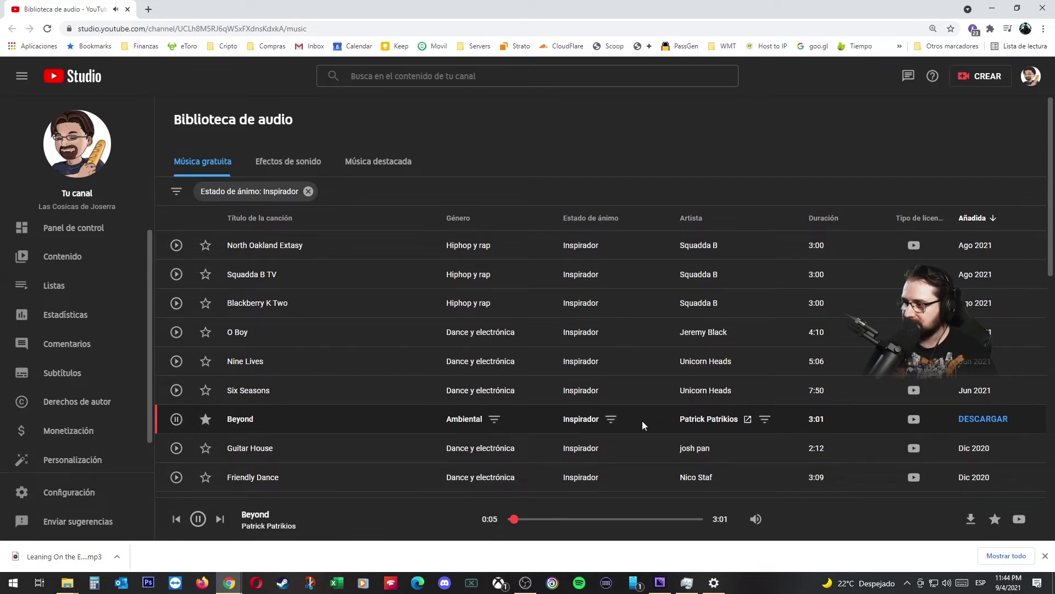
# - Narrow the list to Beyond's artist, Patrick Patrikios, and preview the song Moons from partway through
pyautogui.click(765, 419)
pyautogui.click(176, 273)
pyautogui.click(570, 525)
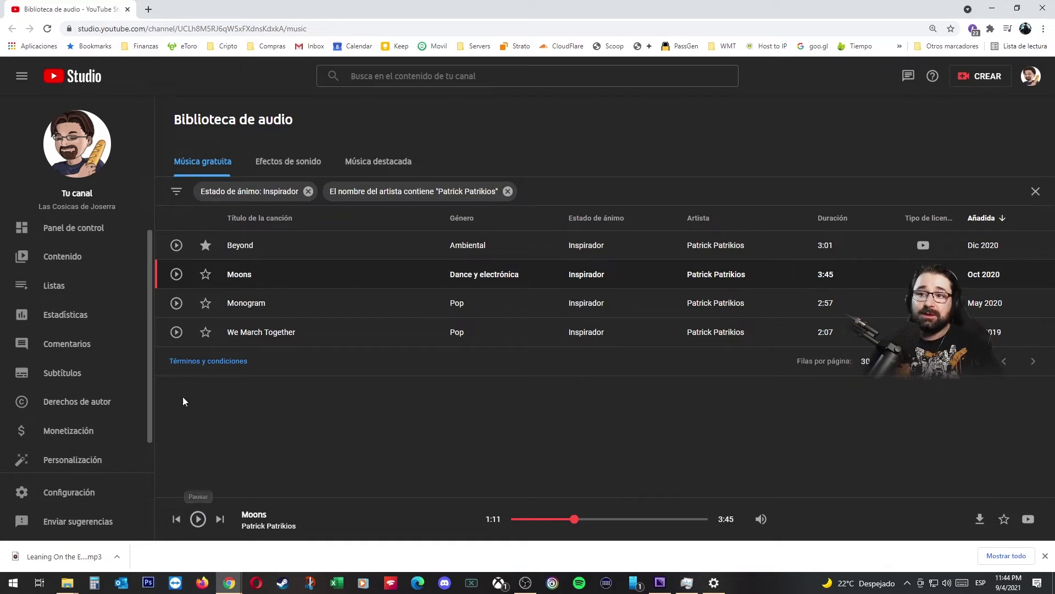
# - Switch to the library's sound effects, dismiss the downloads bar, and browse the list of effects
pyautogui.click(310, 174)
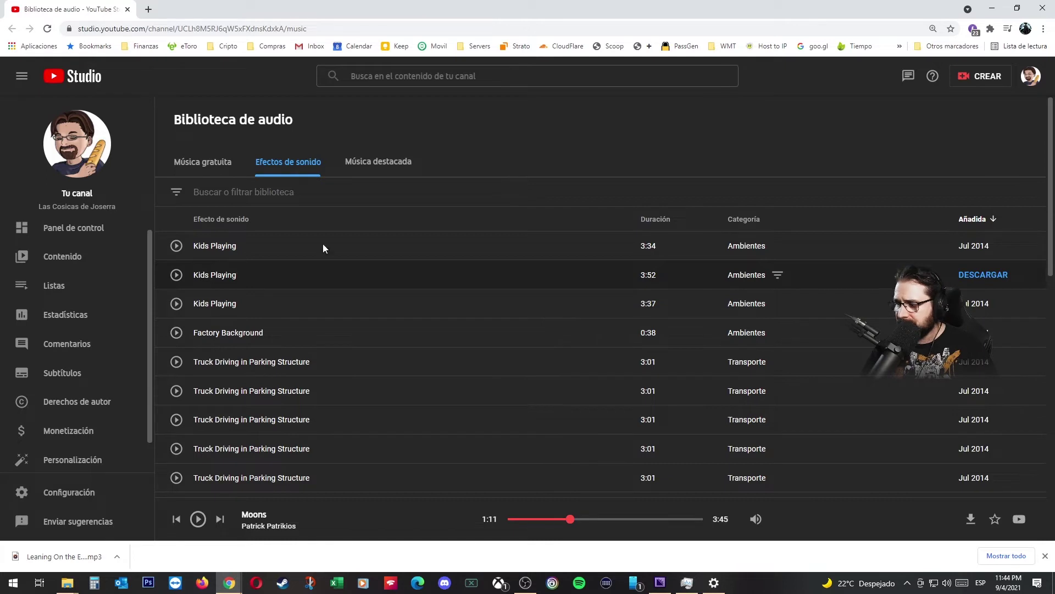
pyautogui.click(1045, 555)
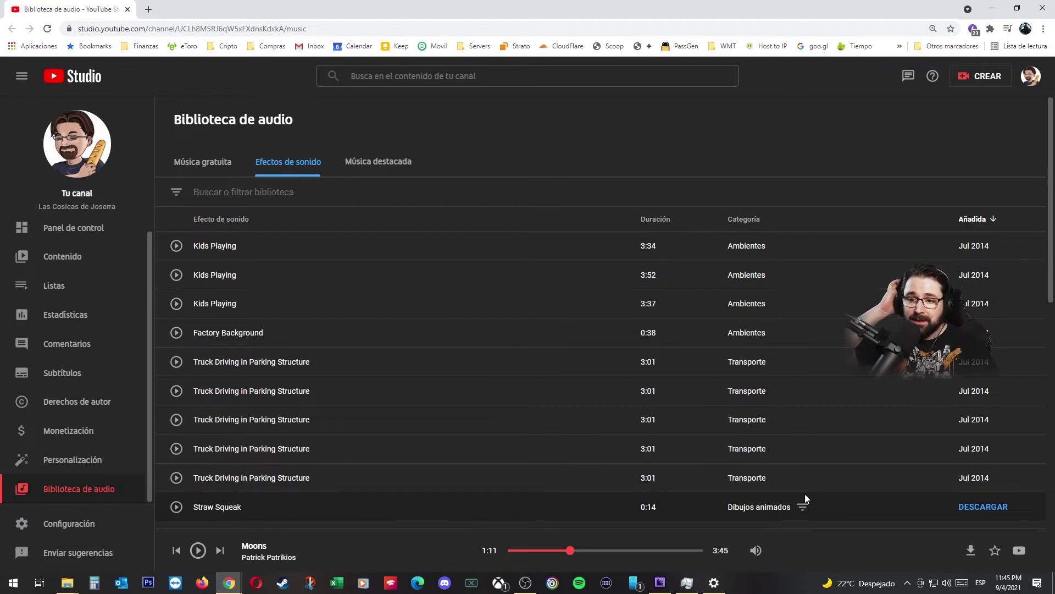
pyautogui.scroll(-1, 610, 435)
pyautogui.scroll(-3, 610, 435)
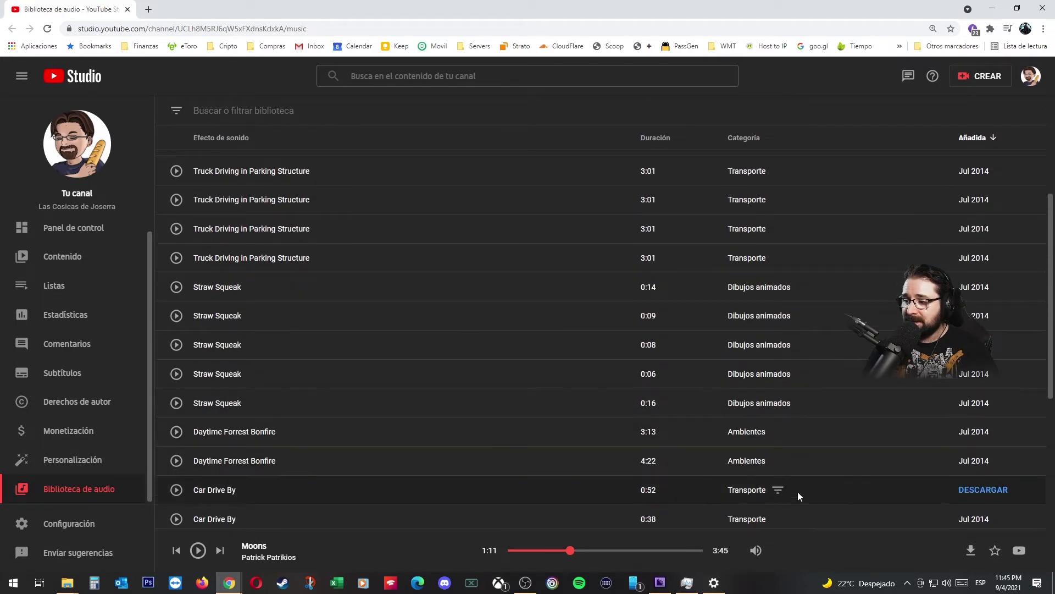
pyautogui.scroll(4, 708, 424)
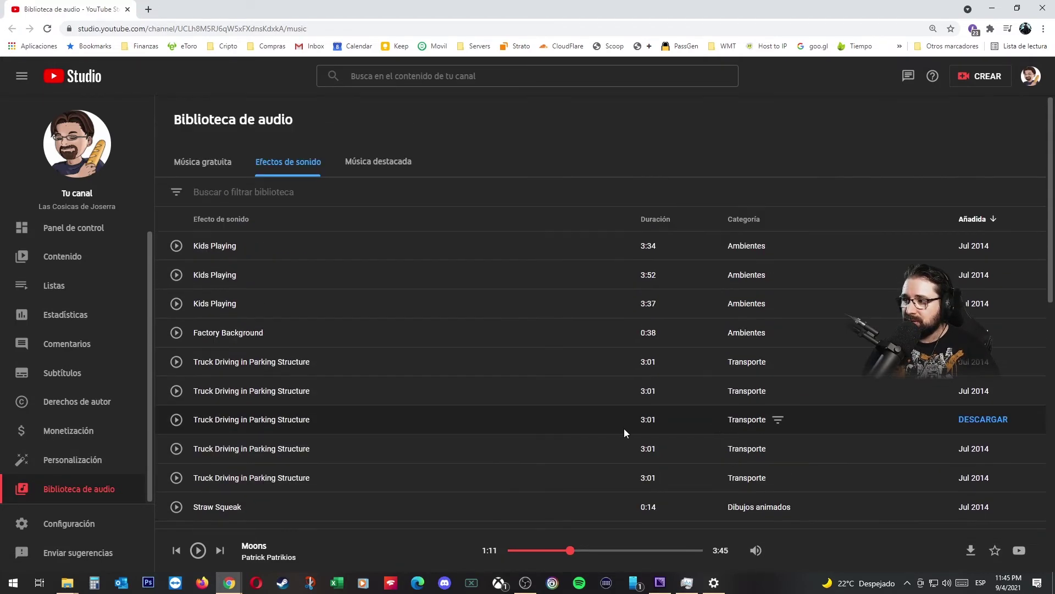
pyautogui.scroll(-6, 625, 427)
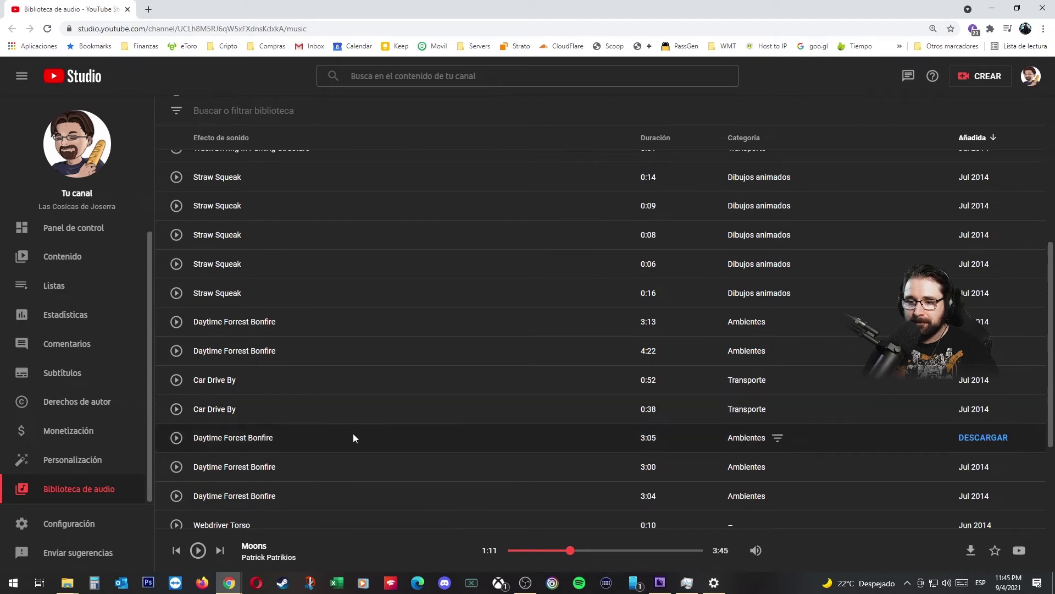
# - Search the sound effects for "cats"
pyautogui.scroll(6, 353, 438)
pyautogui.click(215, 192)
pyautogui.write('cat')
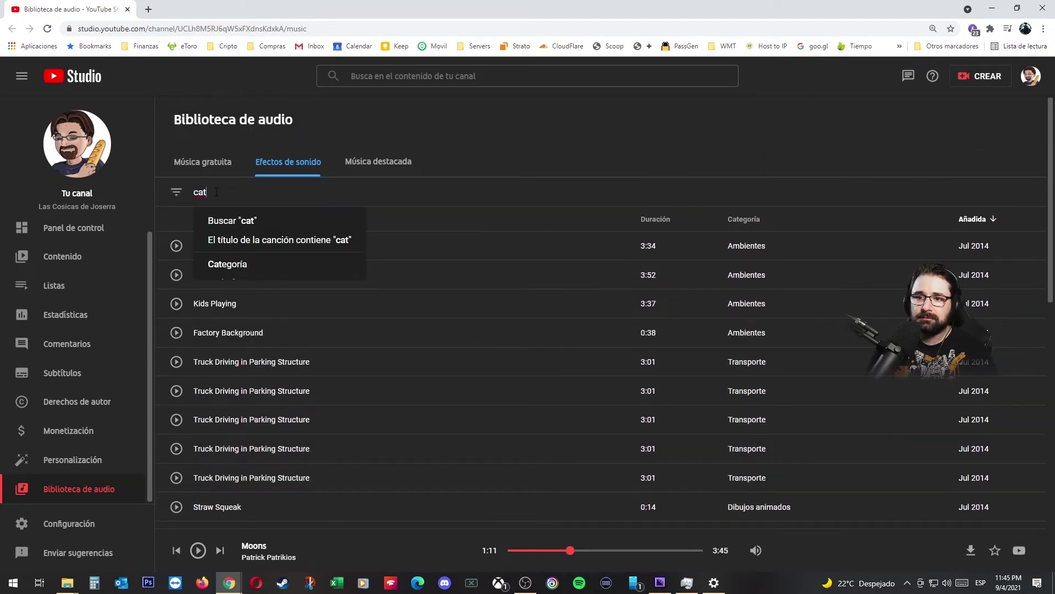
pyautogui.write('s')
pyautogui.press('Return')
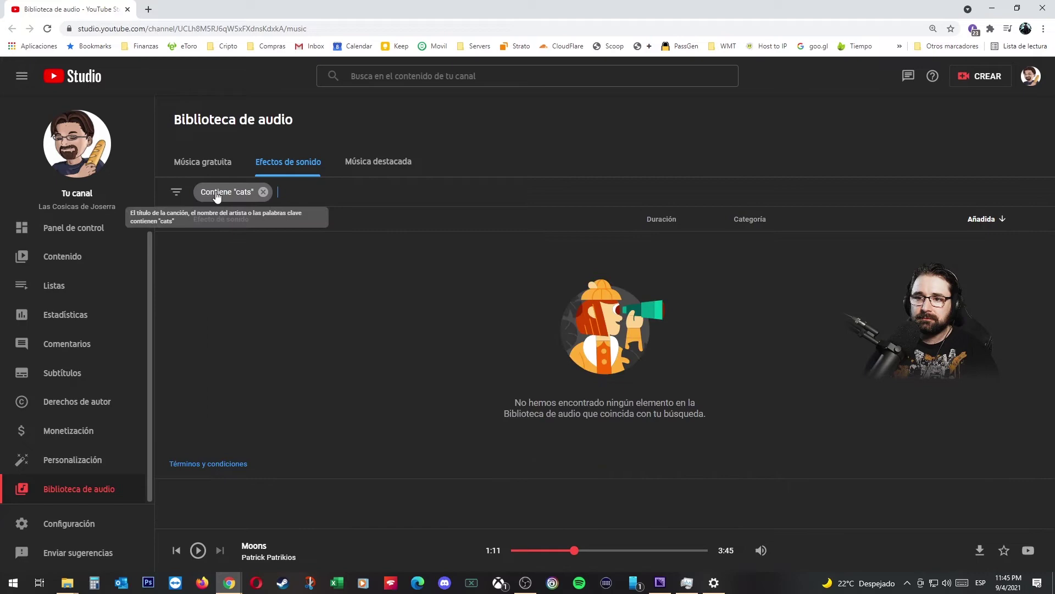
# - Replace the search filter with "cat" and preview the 0:04 Cat Purr sound effect
pyautogui.click(264, 191)
pyautogui.click(262, 193)
pyautogui.write('cat')
pyautogui.press('Down')
pyautogui.press('Down')
pyautogui.press('Return')
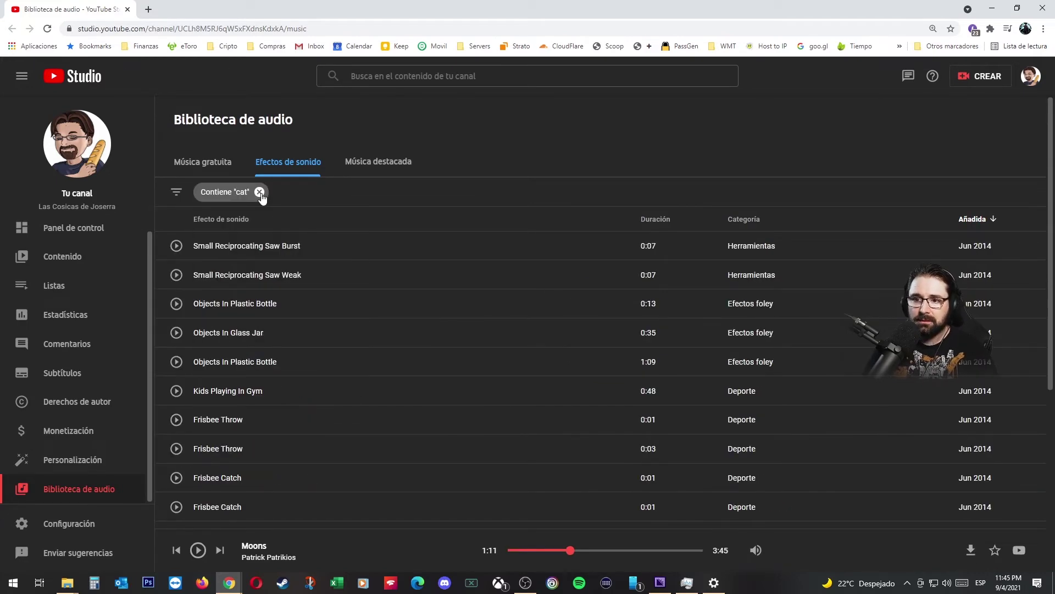
pyautogui.scroll(-5, 336, 268)
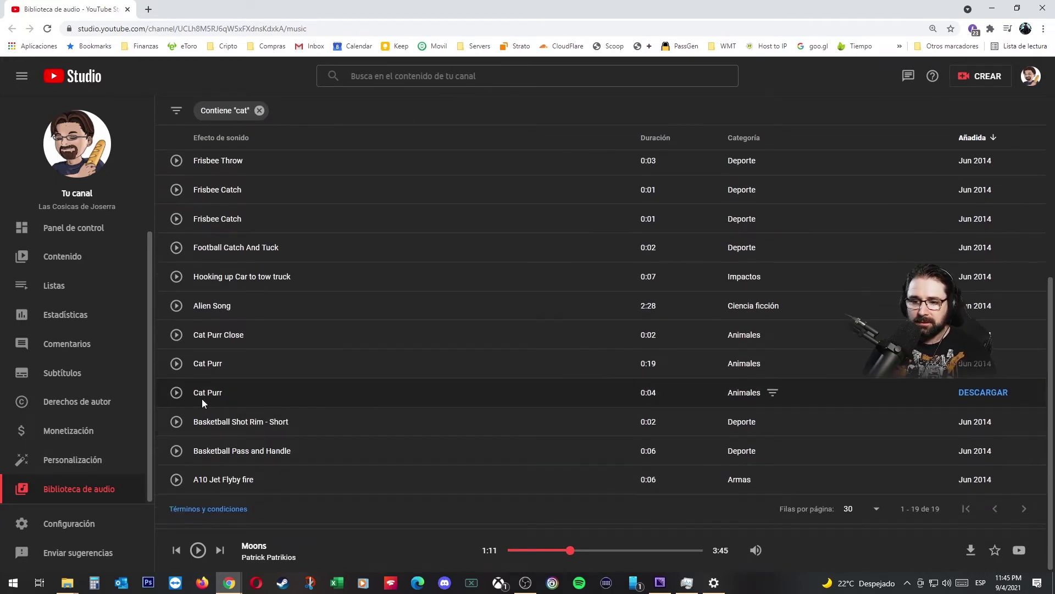
pyautogui.click(176, 393)
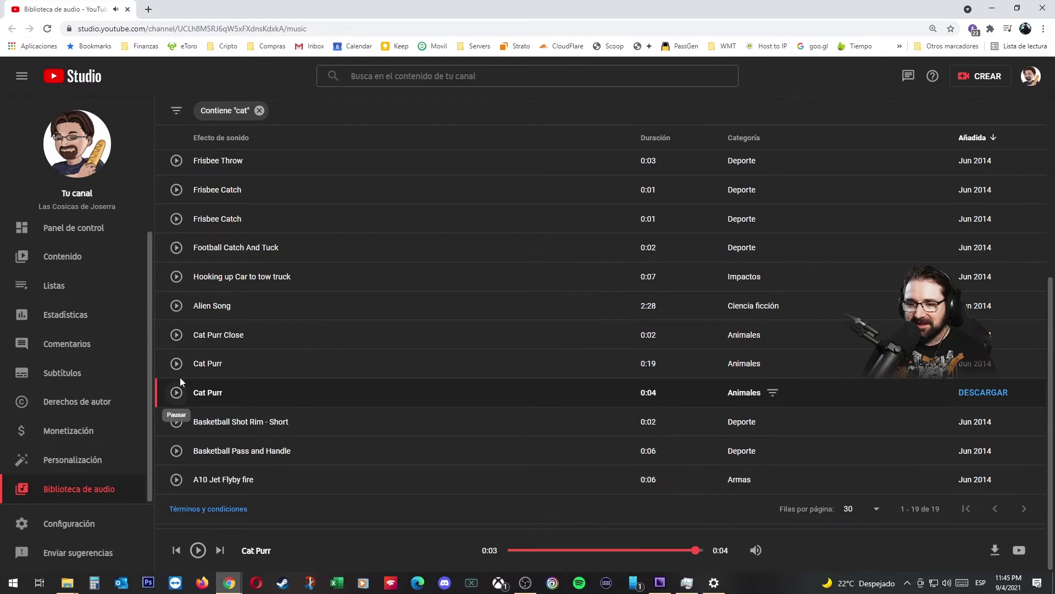
# - Set the list to 100 rows per page and look through the sound effects matching "cat"
pyautogui.click(876, 508)
pyautogui.click(863, 506)
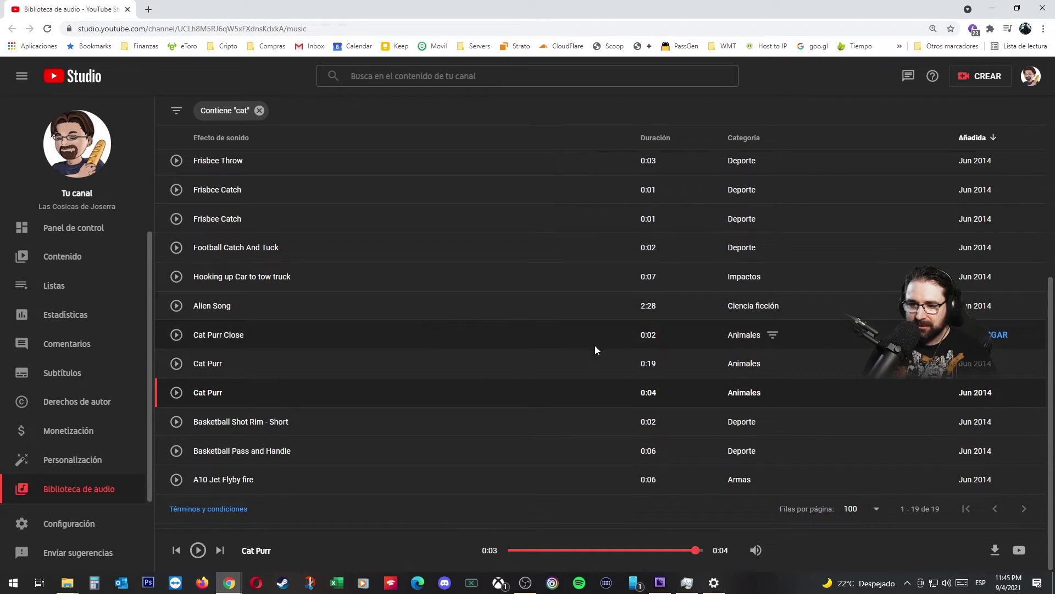
pyautogui.scroll(3, 592, 410)
pyautogui.scroll(-3, 592, 410)
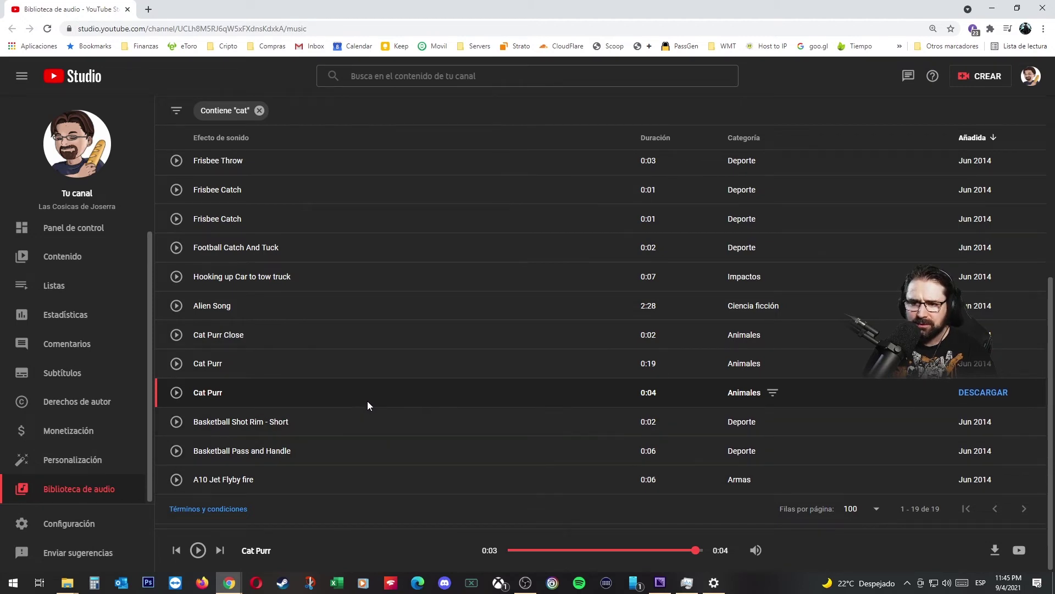
pyautogui.scroll(2, 368, 401)
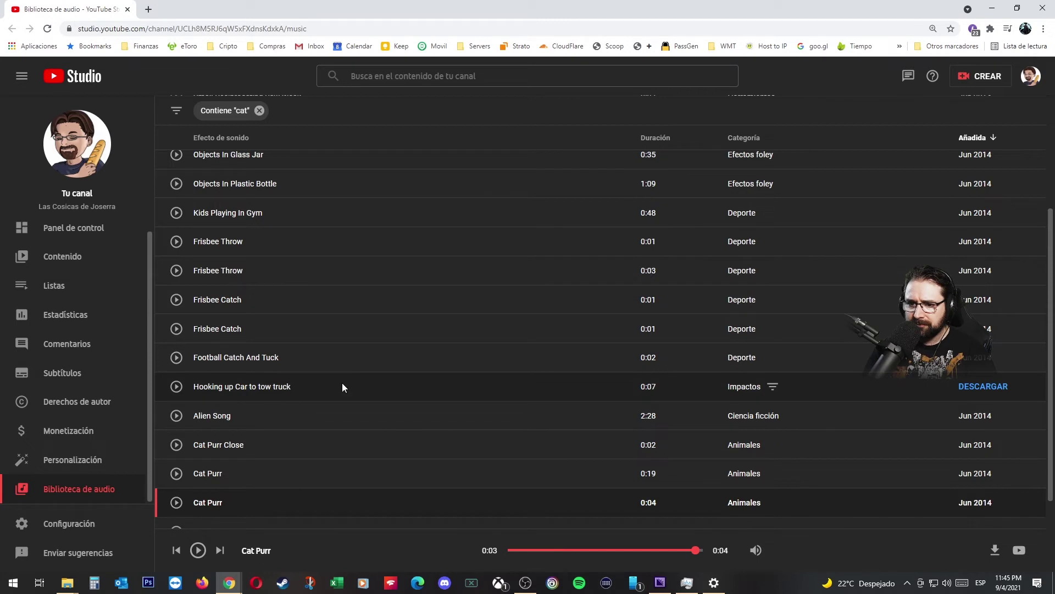
pyautogui.scroll(4, 336, 379)
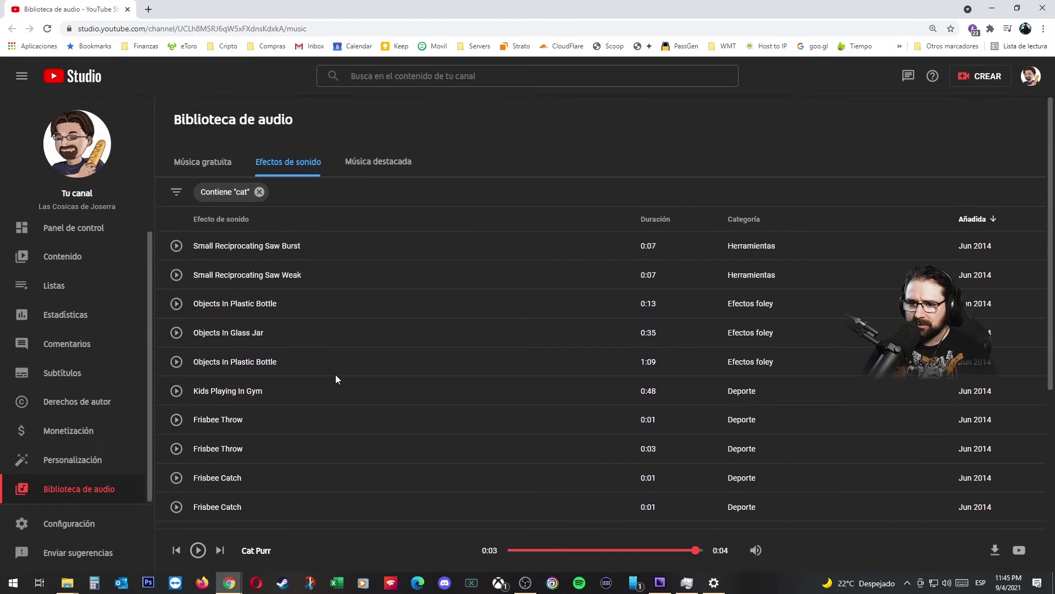
# - Replace the "cat" filter with "howl" and preview Wind Quiet Creaks from partway through
pyautogui.click(259, 191)
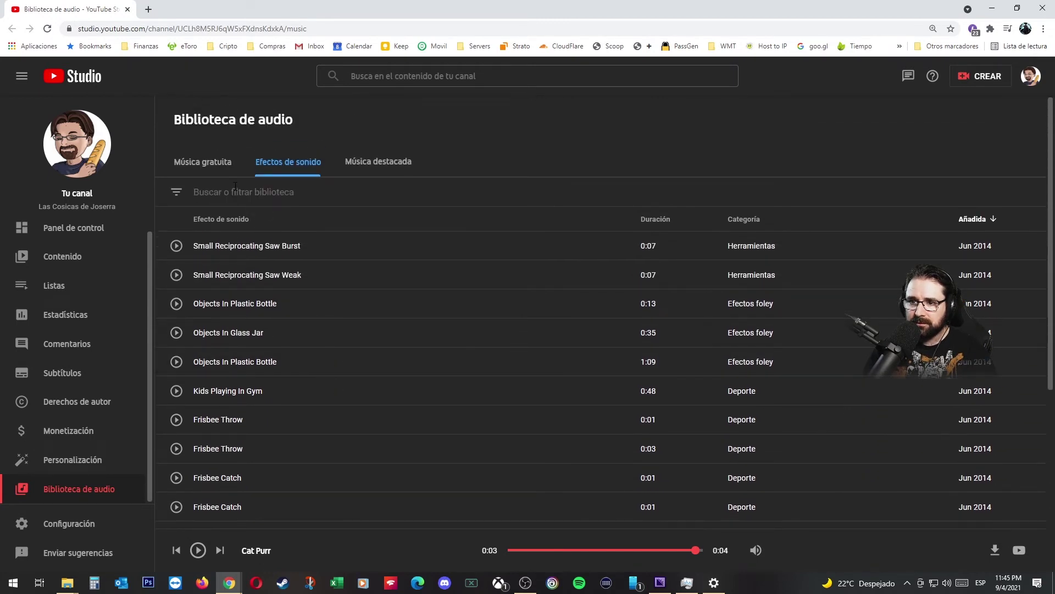
pyautogui.write('w')
pyautogui.press('BackSpace')
pyautogui.write('howl')
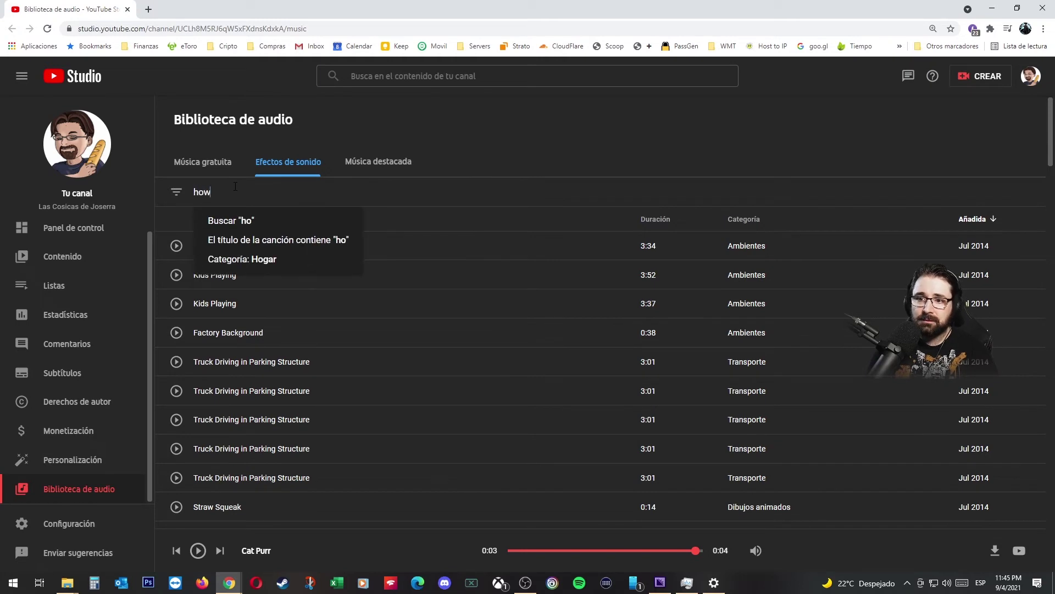
pyautogui.press('Return')
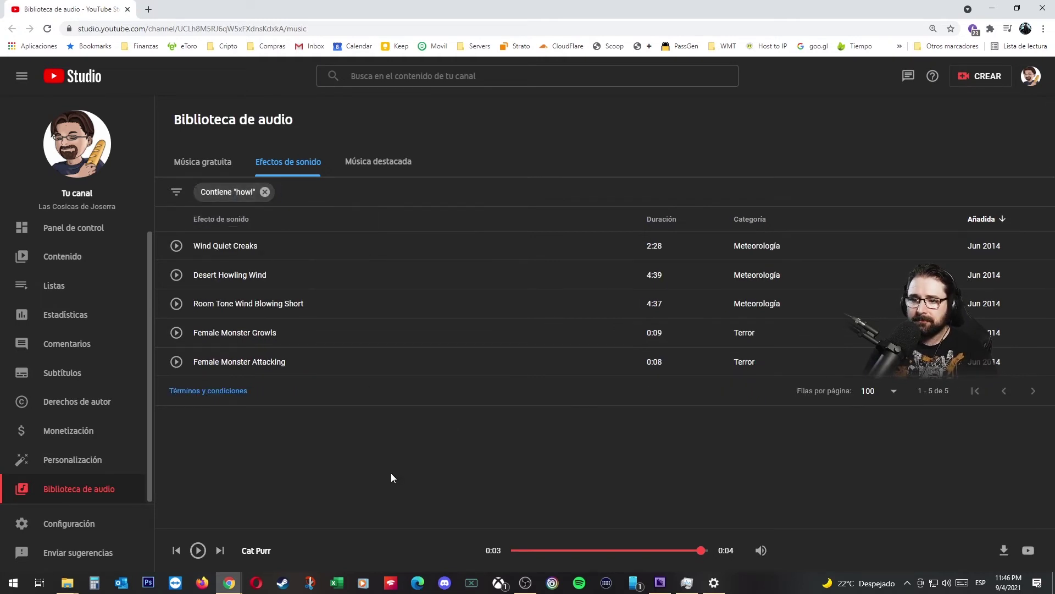
pyautogui.click(175, 246)
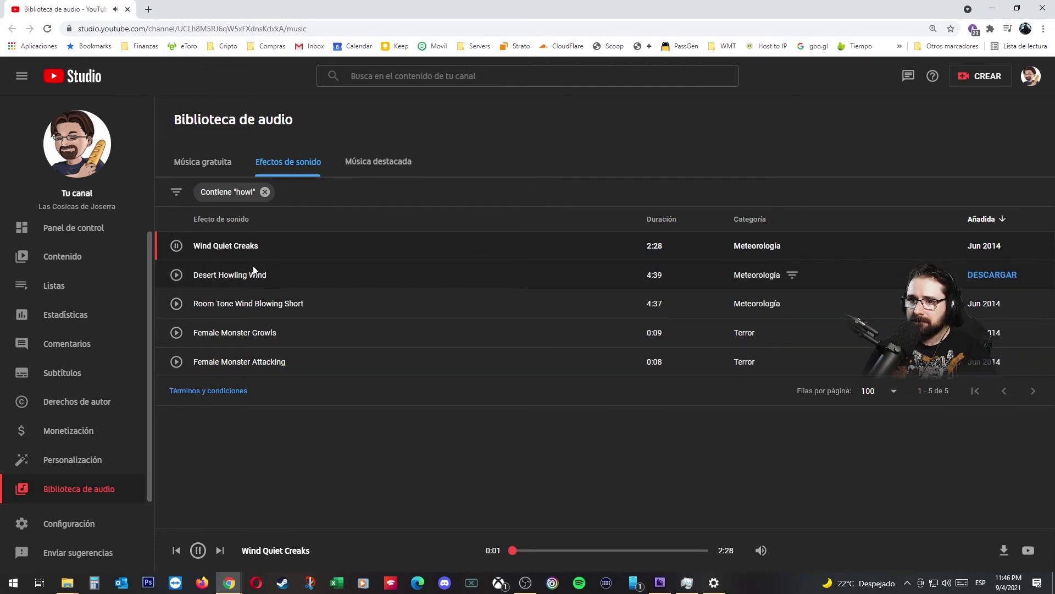
pyautogui.click(574, 550)
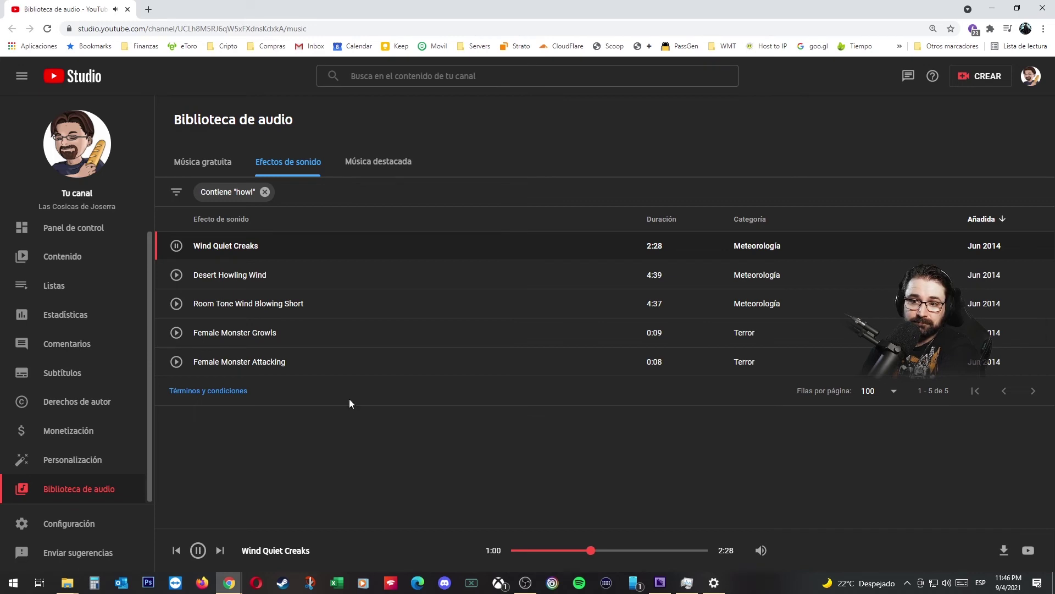
# - Preview Desert Howling Wind, clearing the "howl" filter before pausing the playback
pyautogui.click(176, 274)
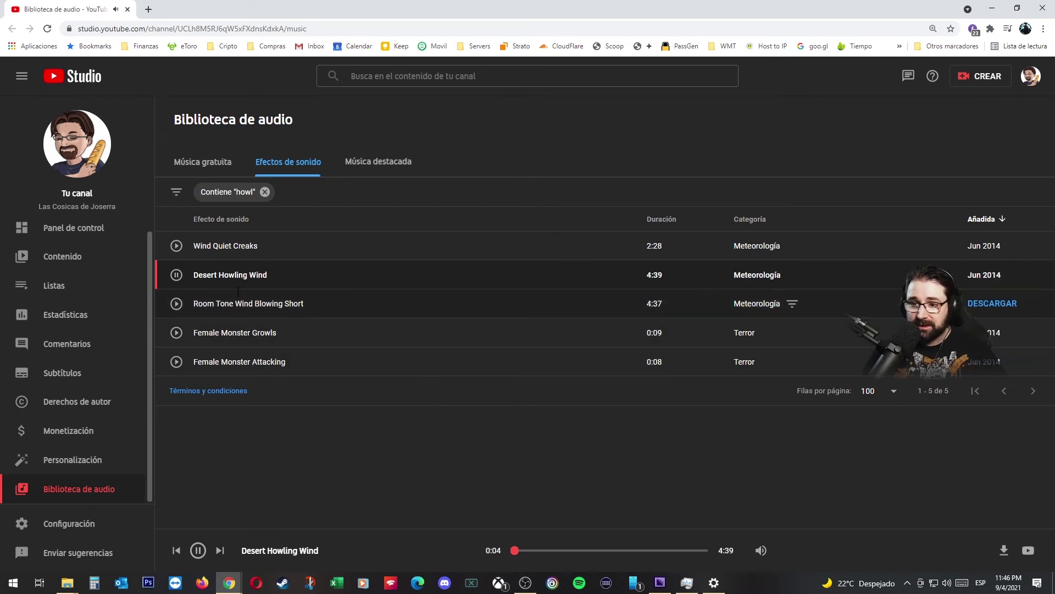
pyautogui.click(264, 192)
pyautogui.click(198, 551)
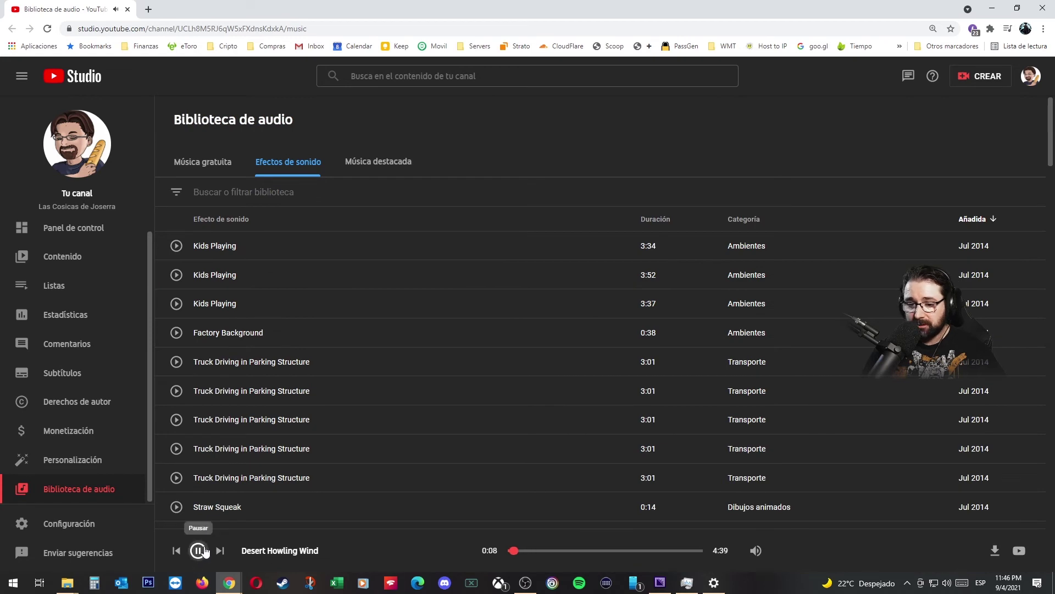